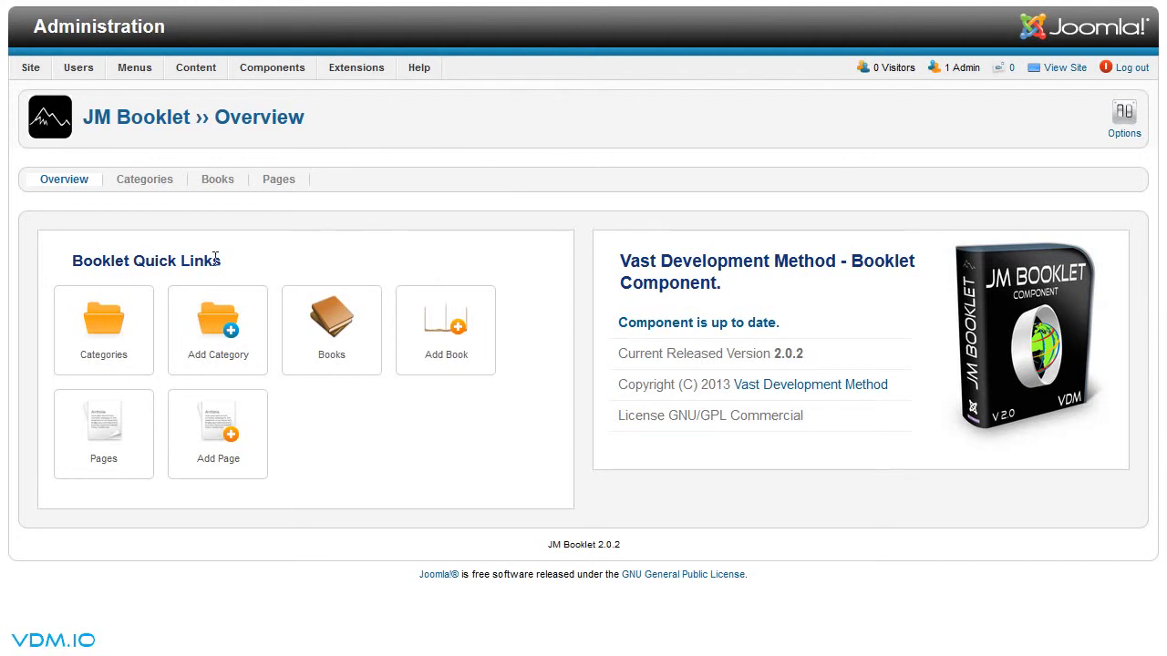
Open the JM Booklet categories list to review the History category.
click(108, 329)
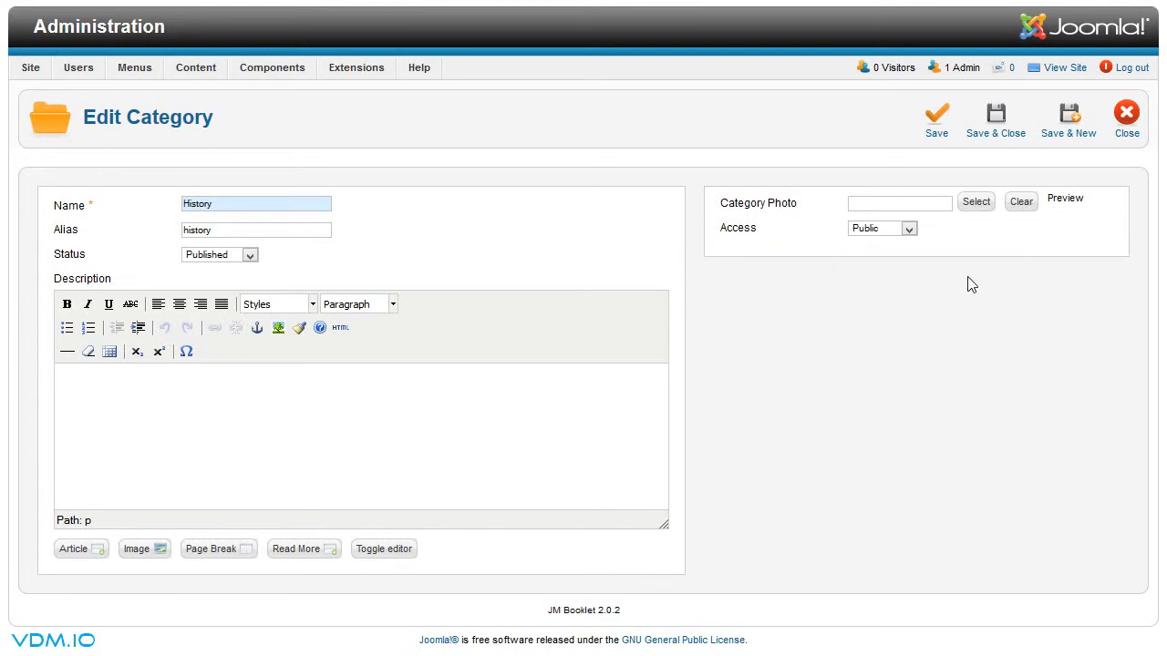
Save the History category and switch to the Books list.
click(1009, 142)
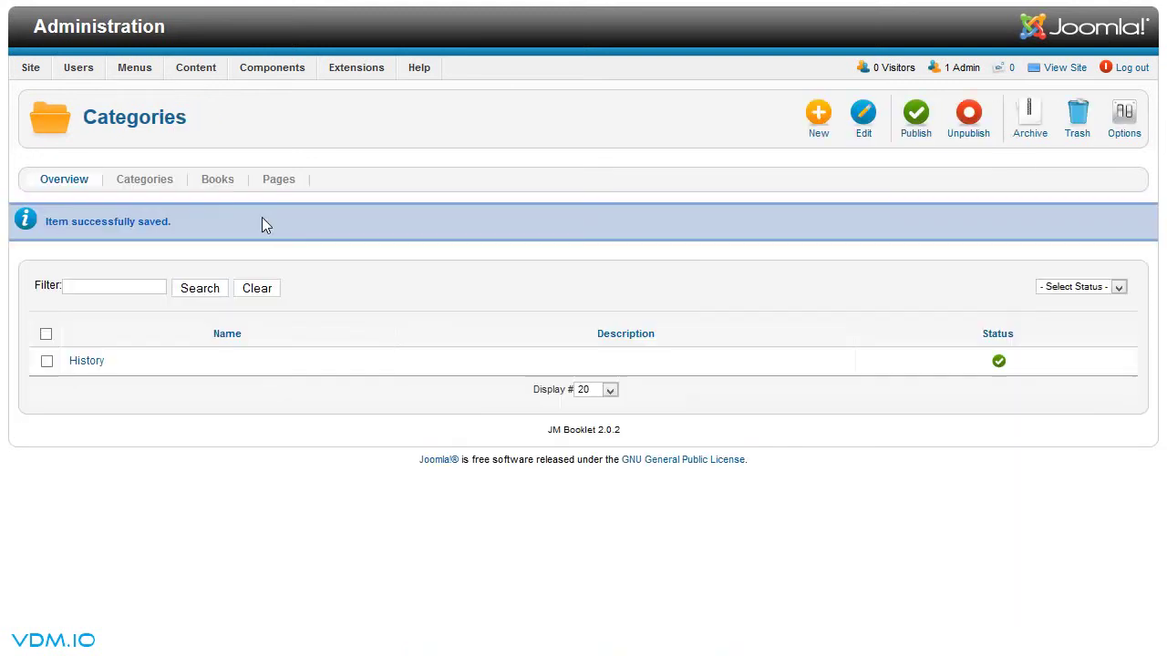
click(218, 187)
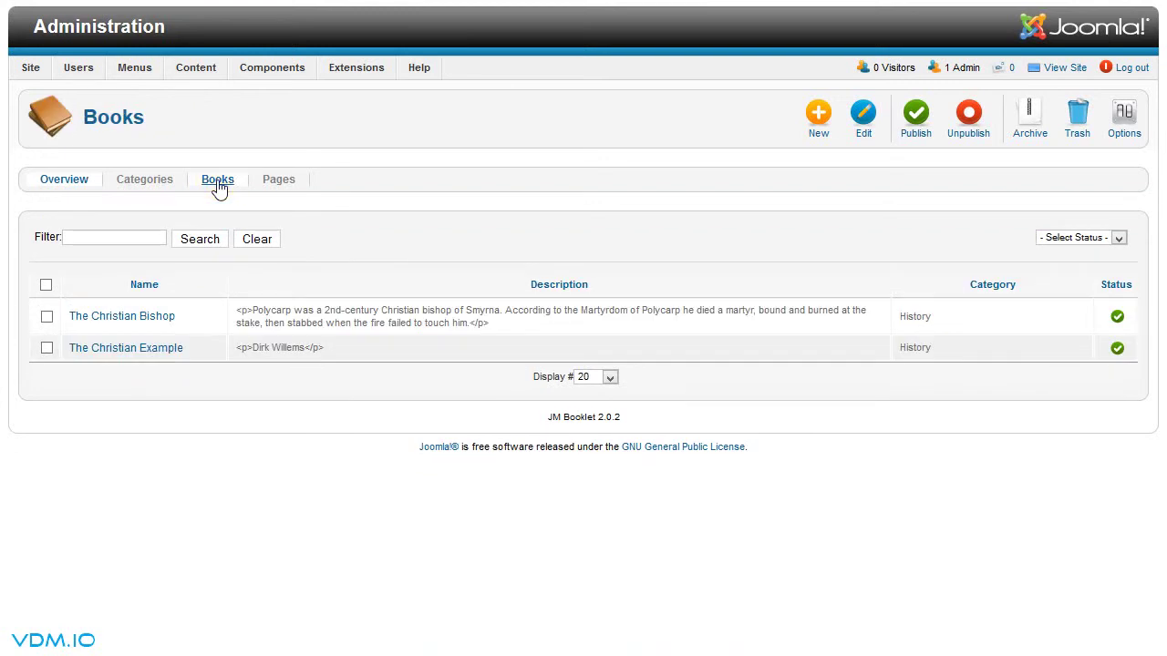
Open The Christian Example book and review its teaser and description text.
click(138, 352)
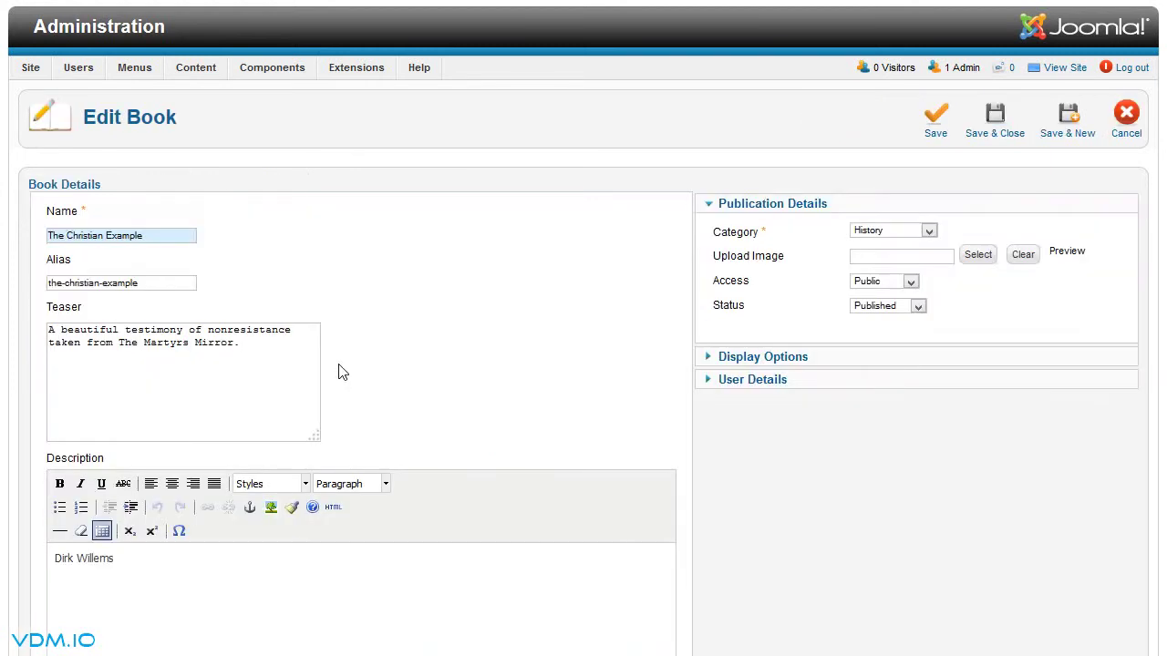
drag(263, 346, 27, 329)
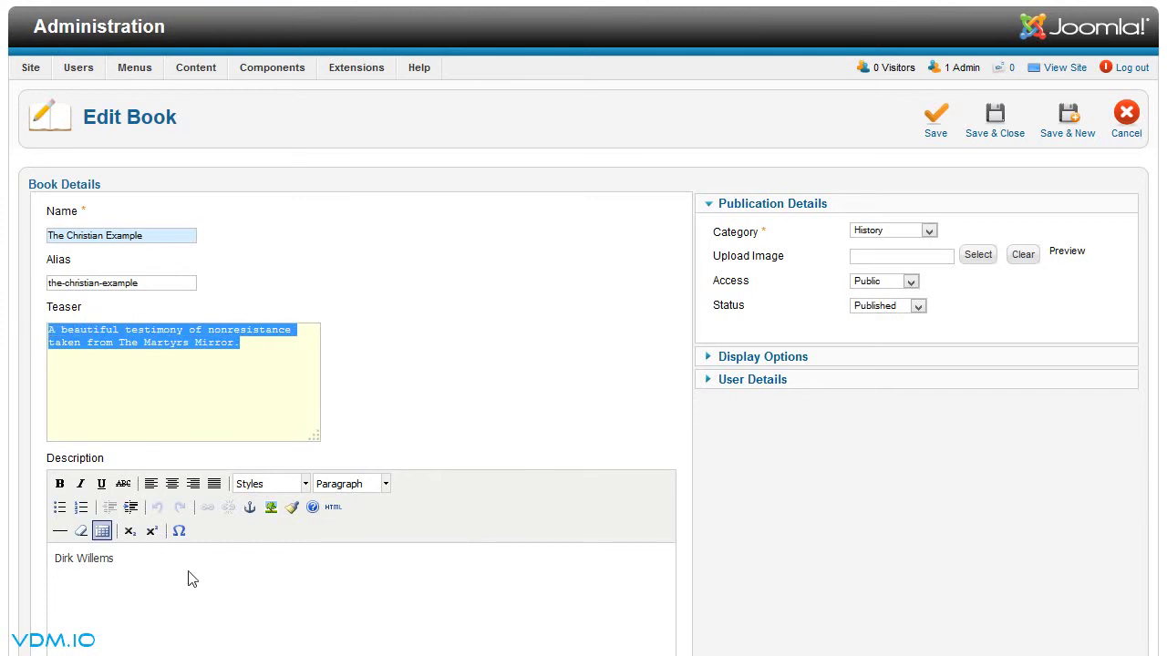
click(125, 565)
drag(125, 565, 34, 560)
scroll(410, 438, down, 3)
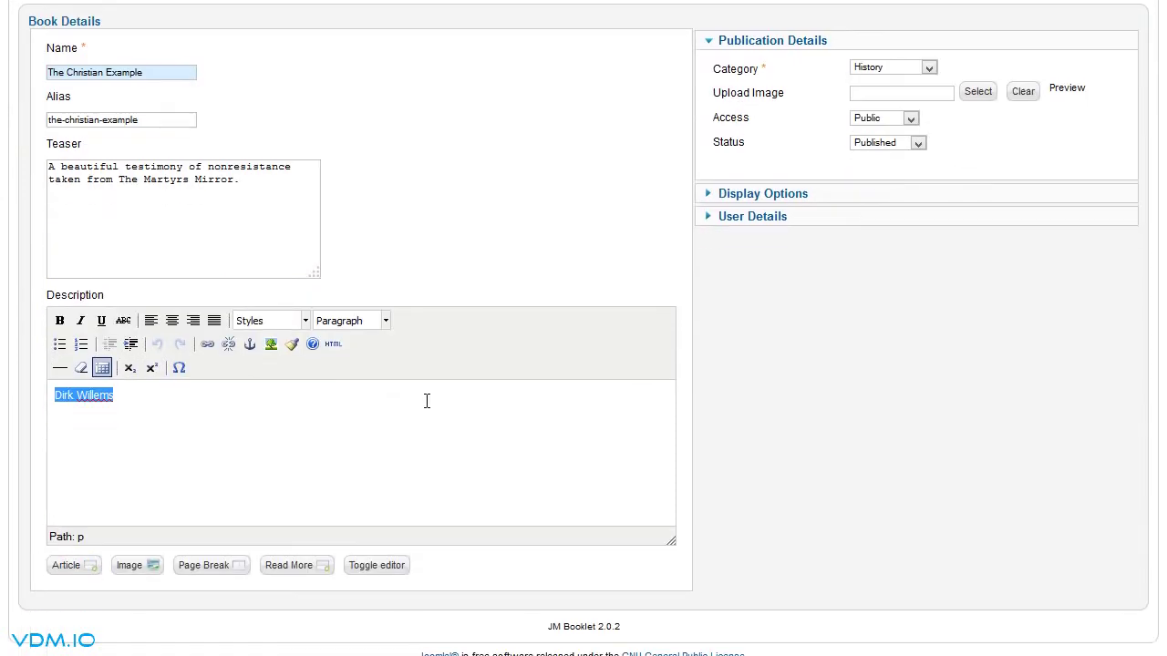
scroll(430, 399, up, 3)
Expand Display Options and review them down to Cover Color #05222A and Start Closed On.
click(757, 357)
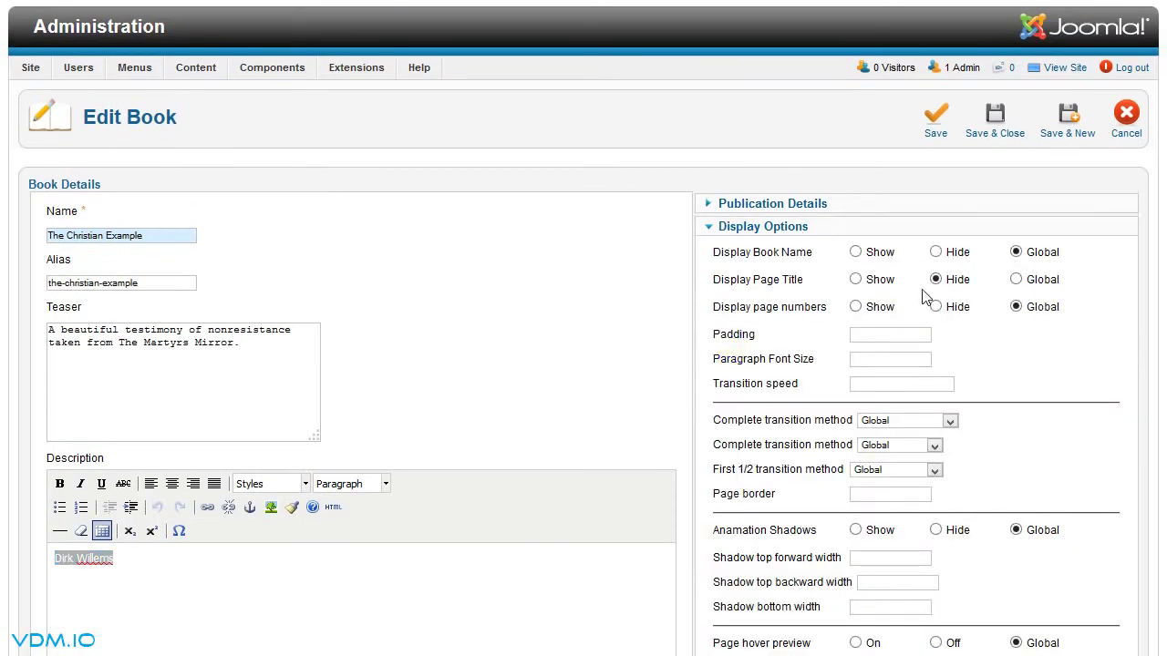
scroll(1021, 307, down, 2)
scroll(1021, 307, down, 2)
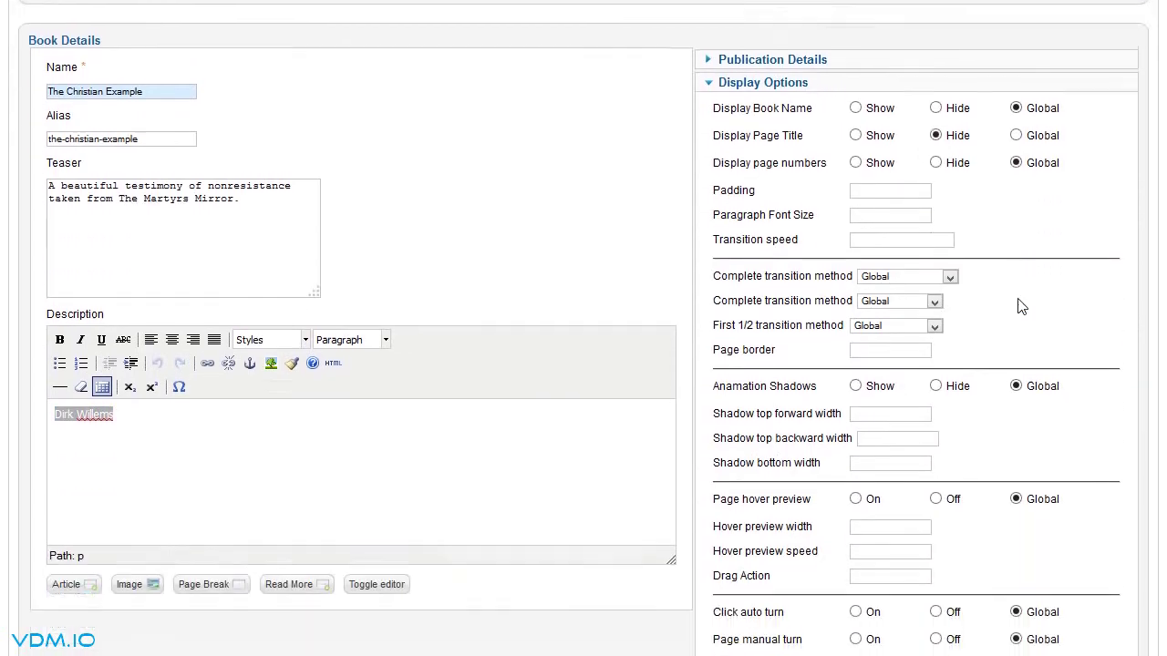
scroll(921, 320, down, 7)
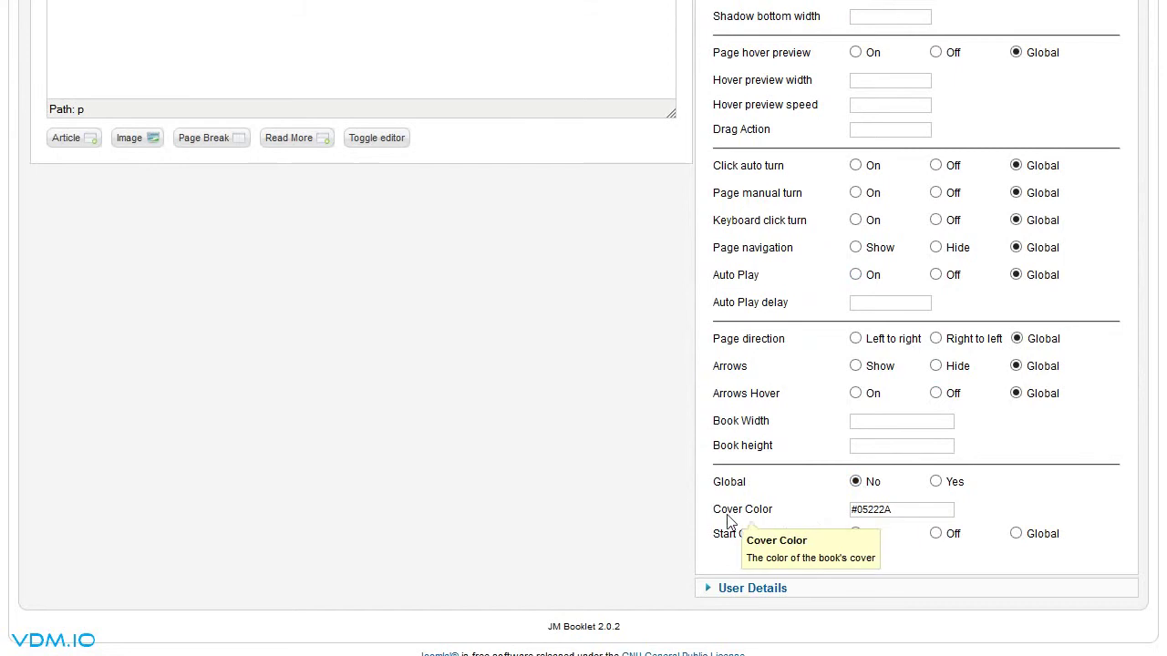
scroll(827, 470, up, 2)
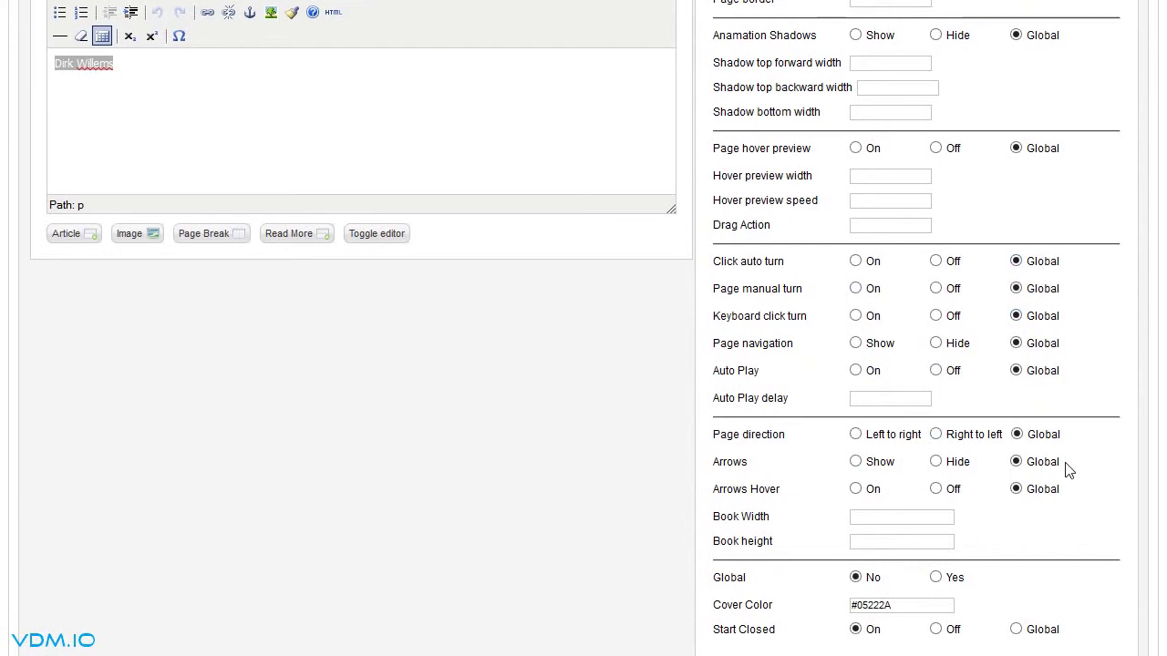
scroll(1069, 471, down, 2)
scroll(1065, 469, up, 2)
scroll(1065, 470, down, 2)
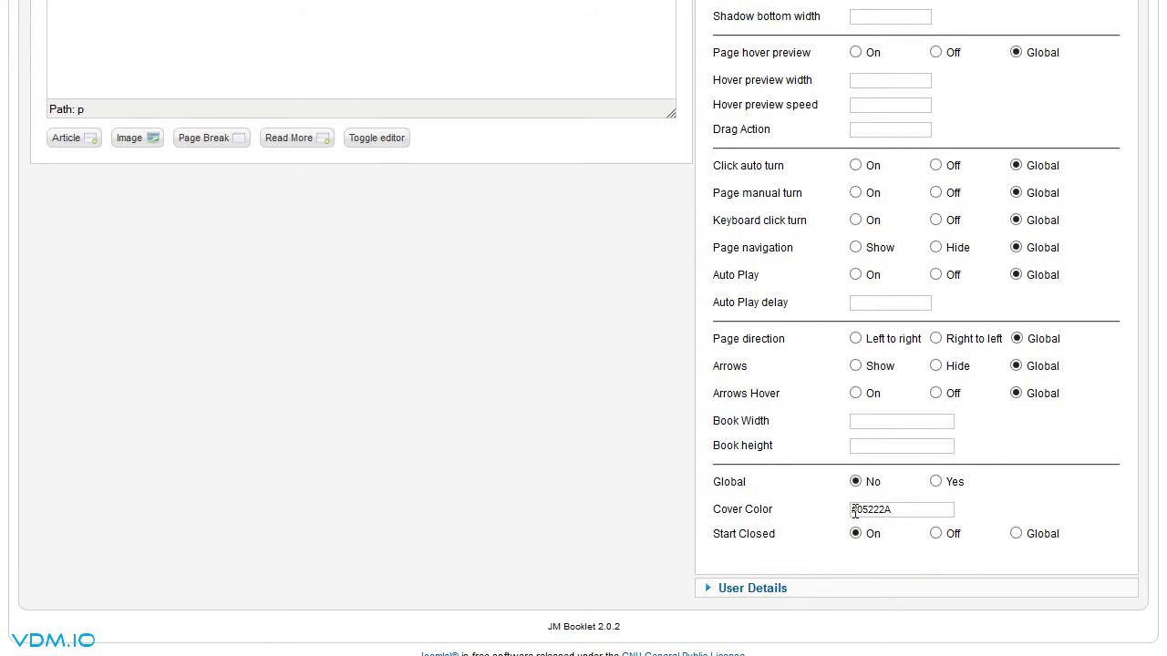
Confirm the #05222A cover colour and Start Closed On, then review the book's publication details and category.
click(900, 510)
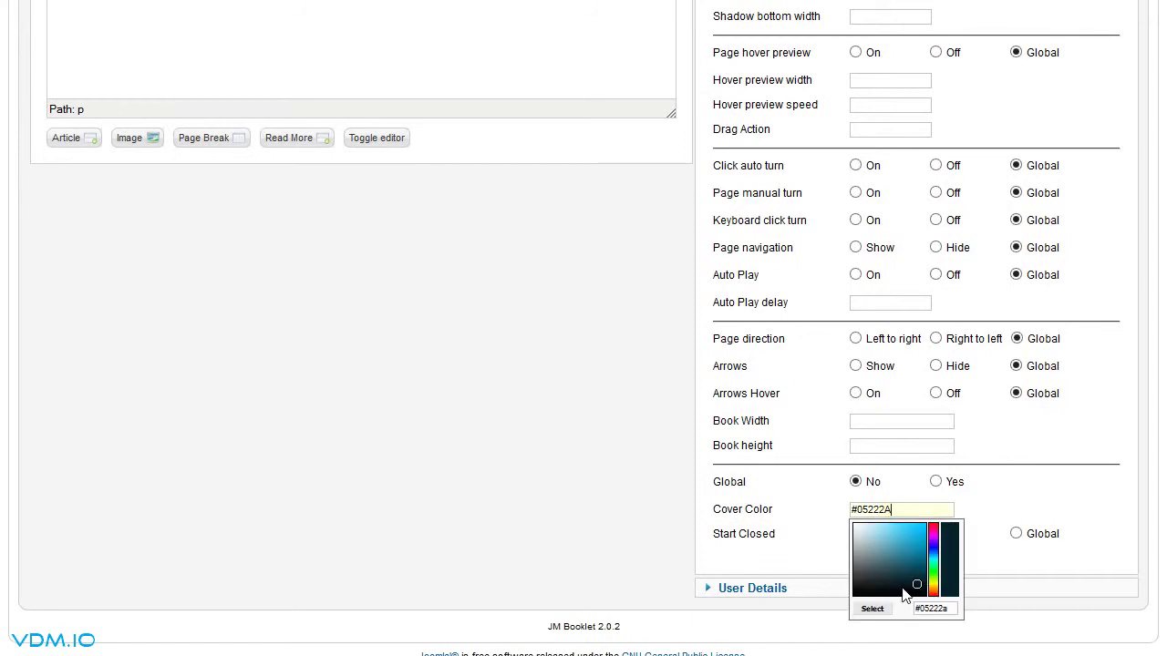
click(859, 538)
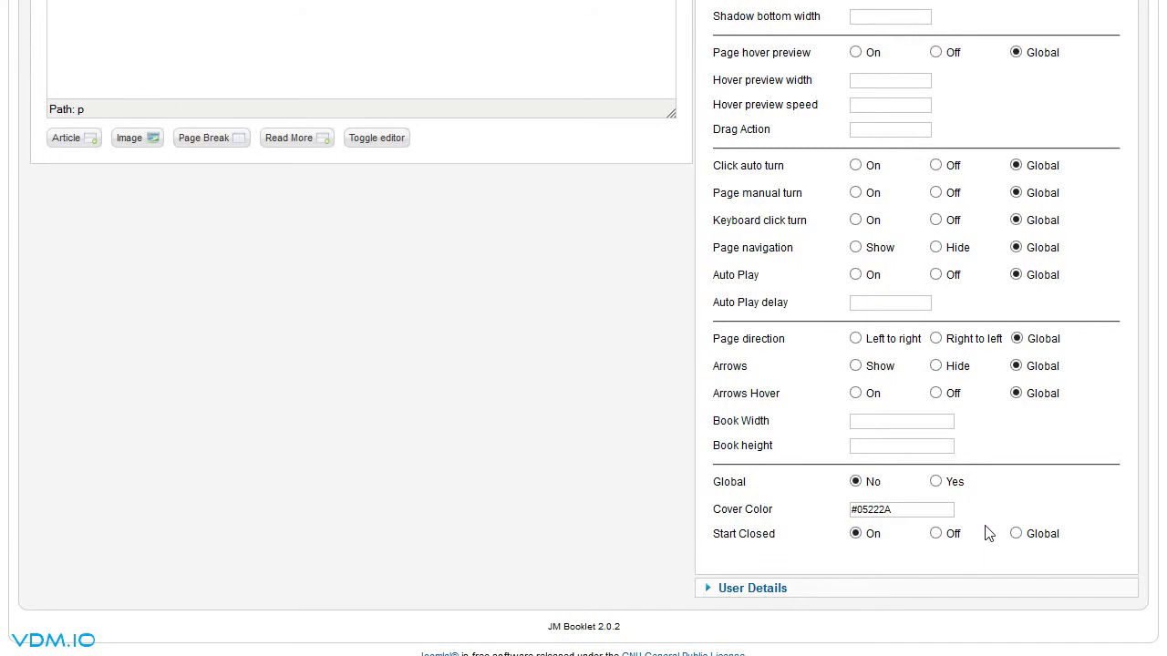
scroll(989, 534, up, 2)
scroll(989, 535, up, 2)
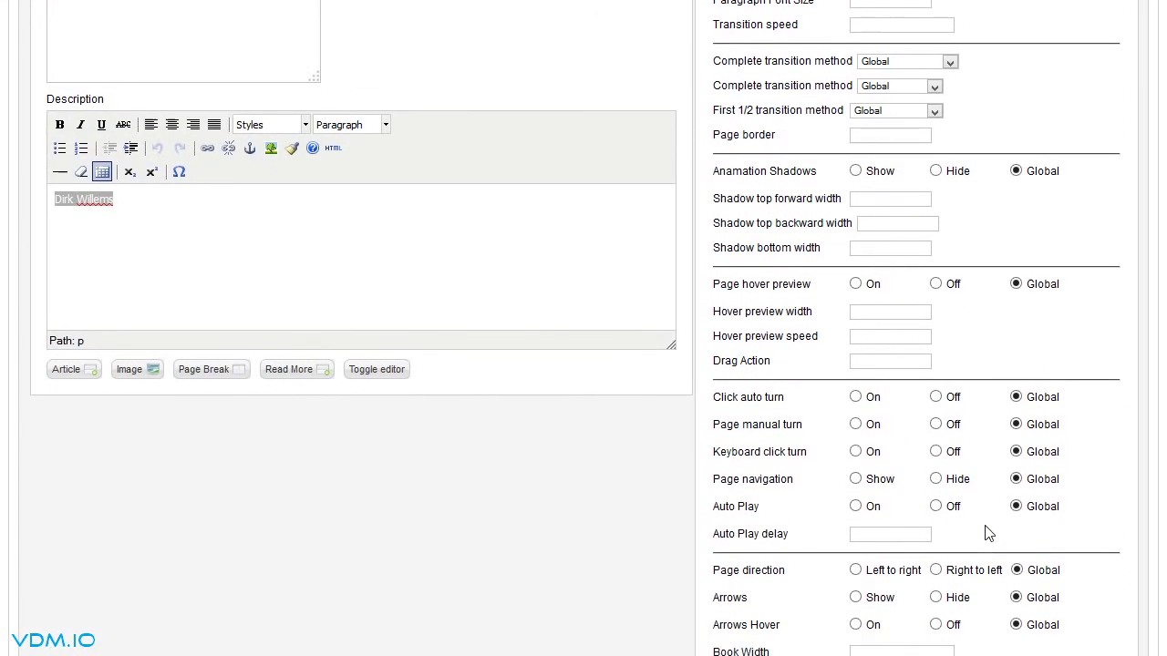
scroll(989, 534, up, 2)
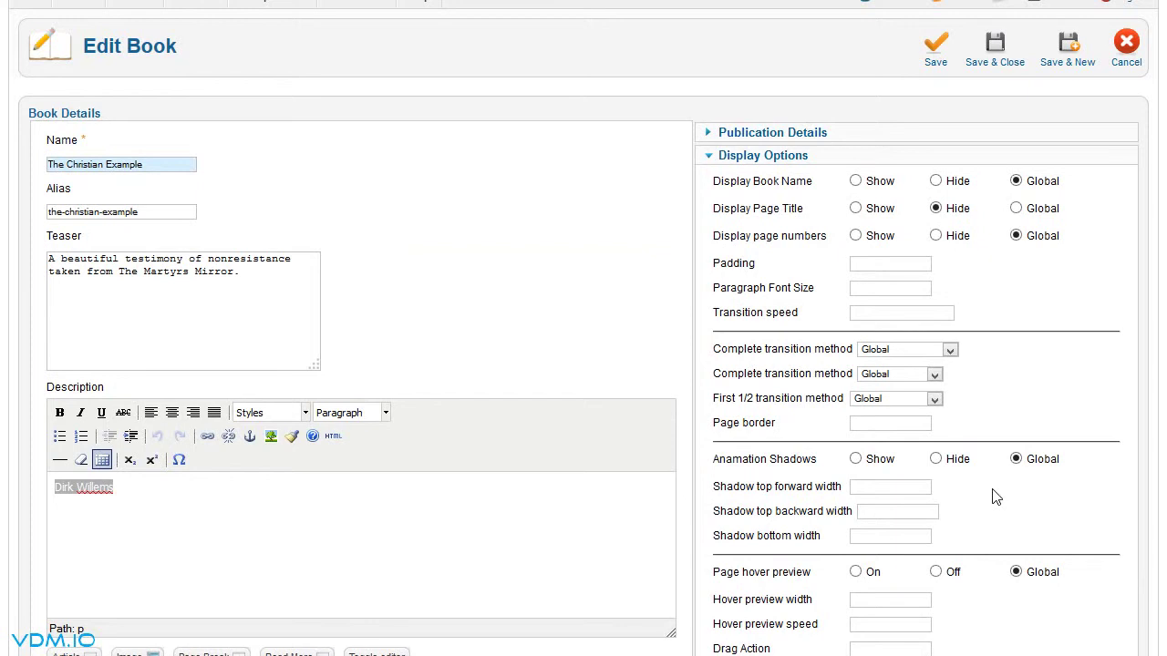
mouse_move(761, 224)
scroll(861, 315, down, 5)
scroll(939, 340, down, 1)
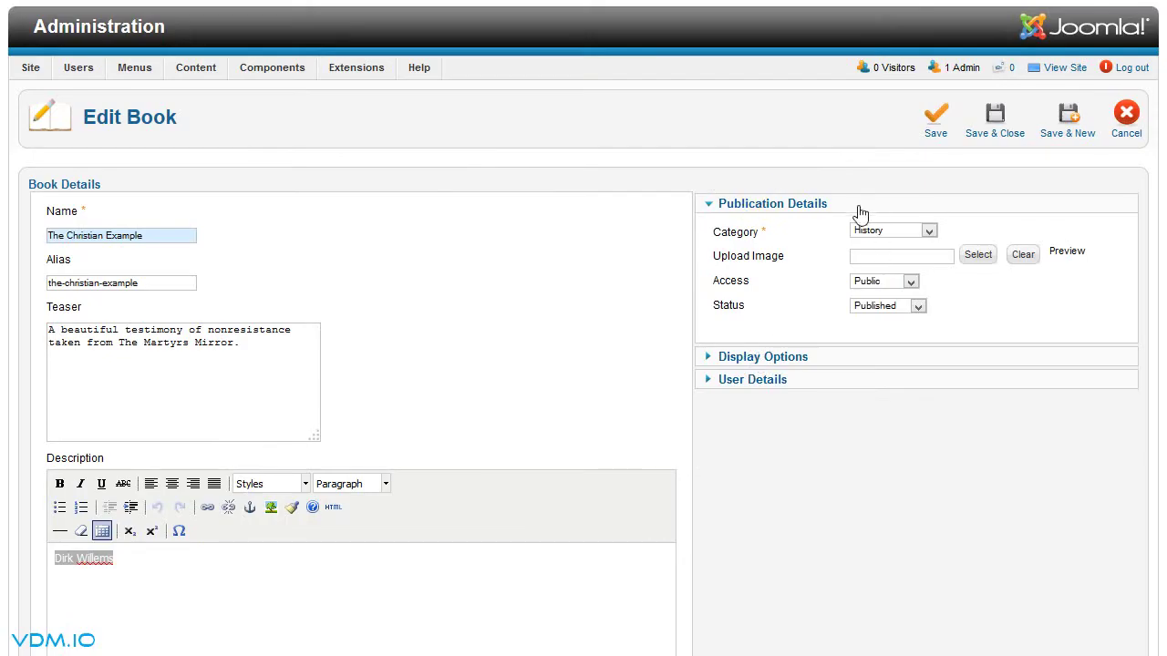
click(905, 235)
Keep History as the category and save The Christian Example.
click(905, 236)
click(987, 133)
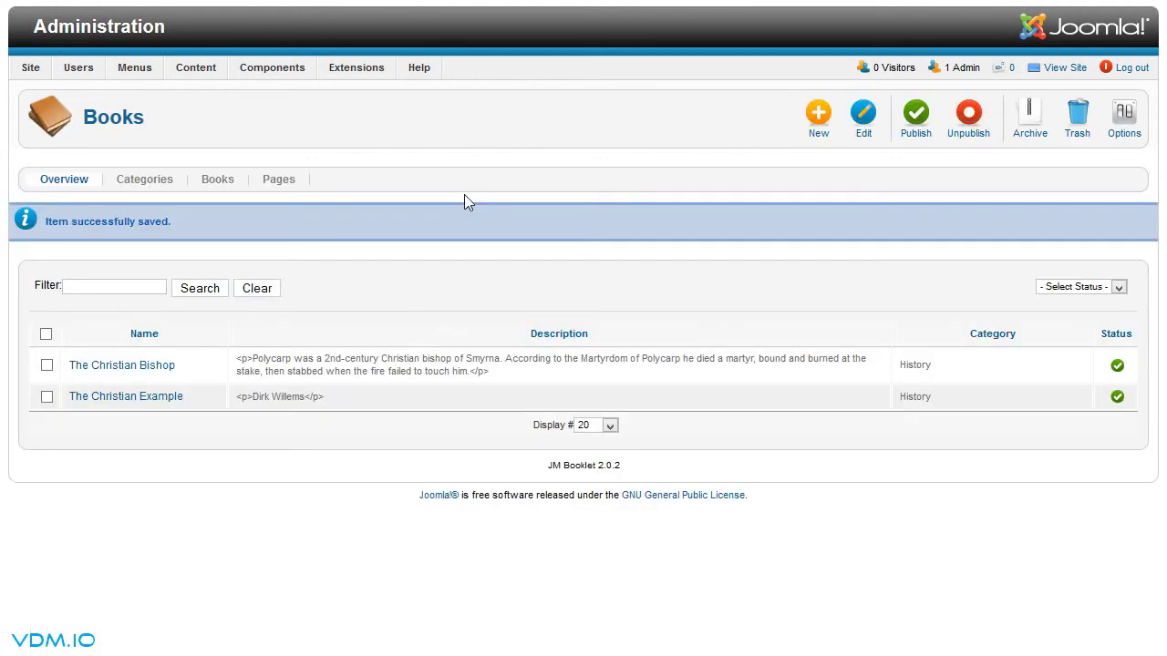
click(293, 182)
Scroll the Pages list and open Page 1 of The Christian Example for editing.
scroll(407, 258, down, 3)
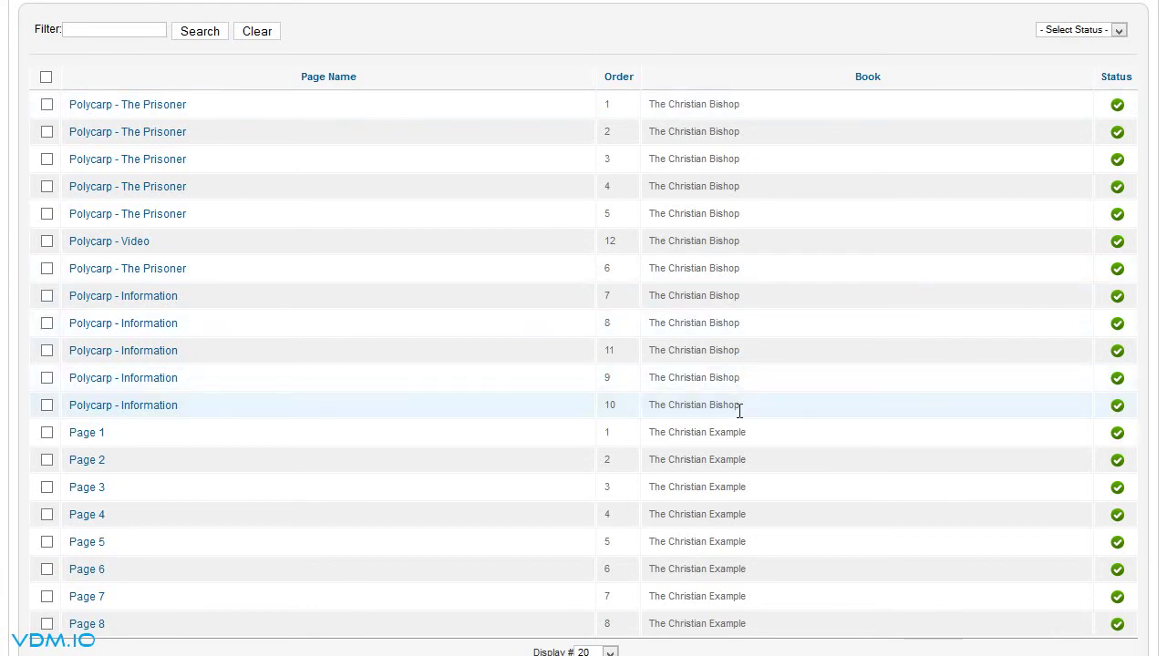
scroll(360, 390, down, 1)
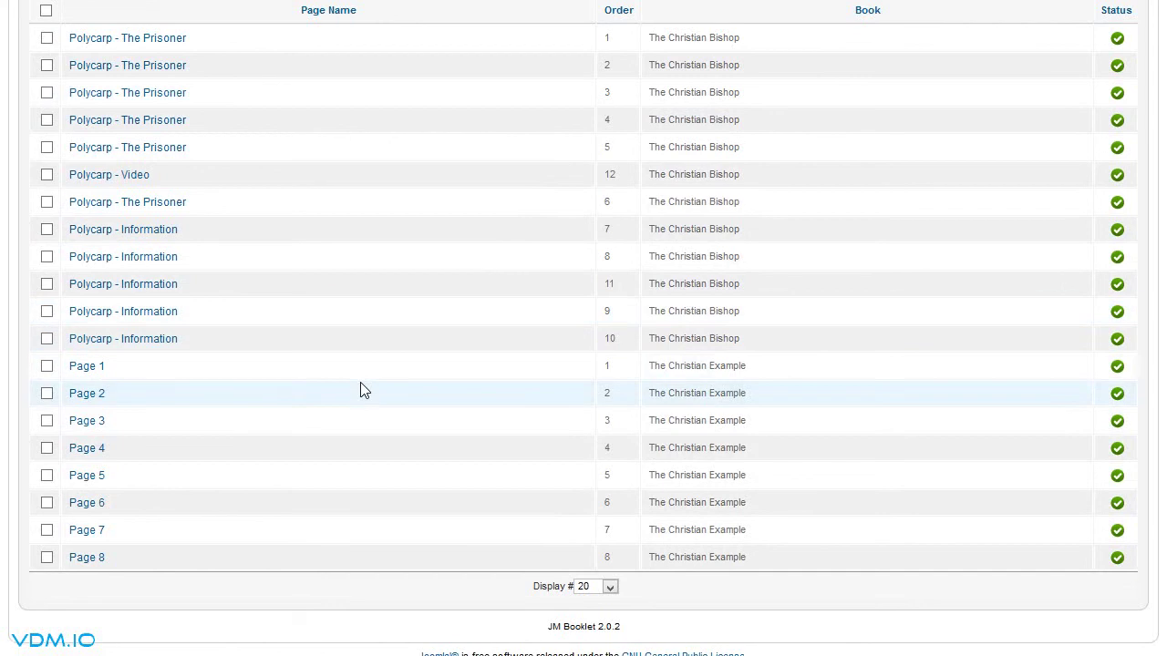
click(86, 367)
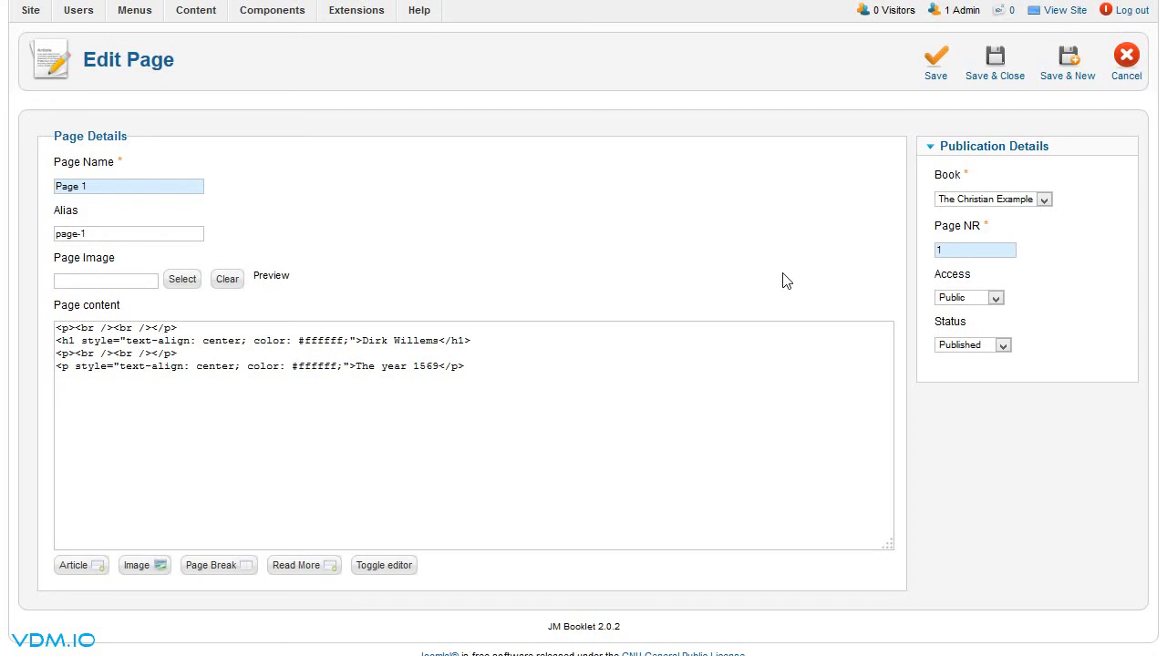
Keep Page 1 in The Christian Example with page number 1, and save it.
click(1018, 206)
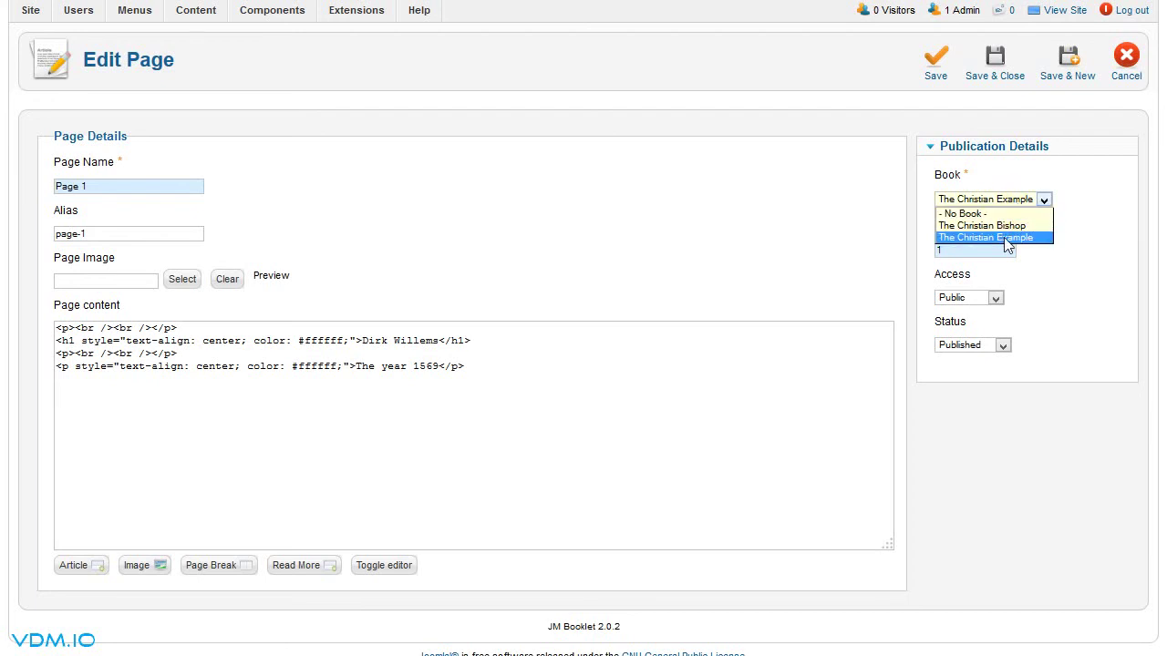
click(1004, 238)
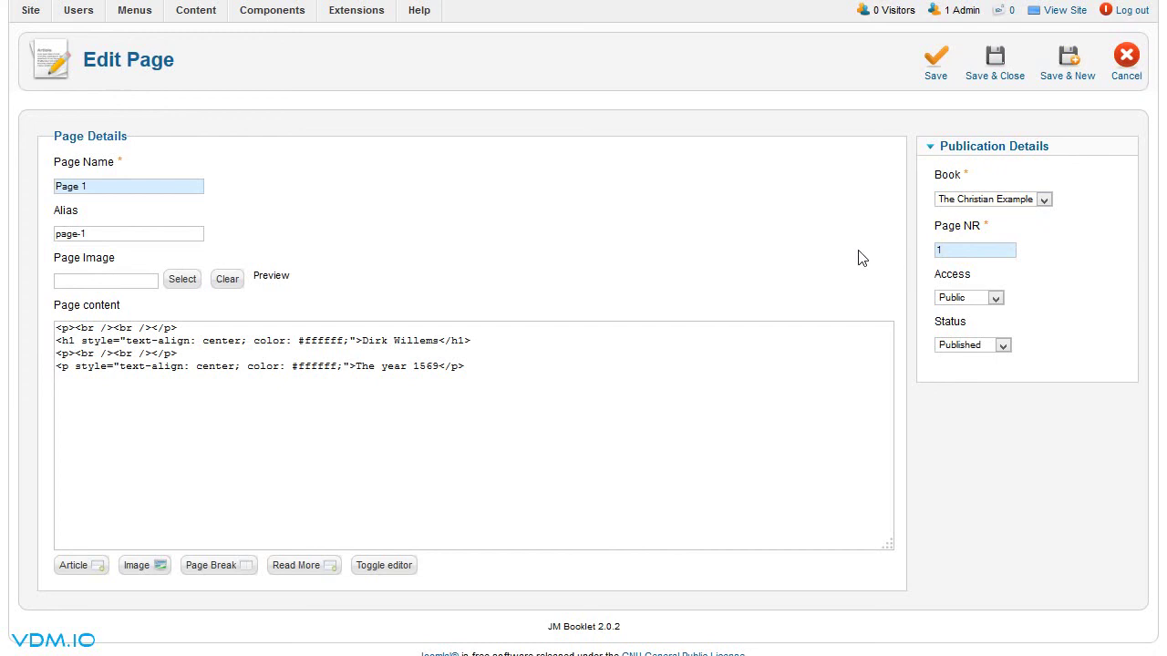
click(283, 206)
click(961, 248)
double_click(961, 248)
click(996, 71)
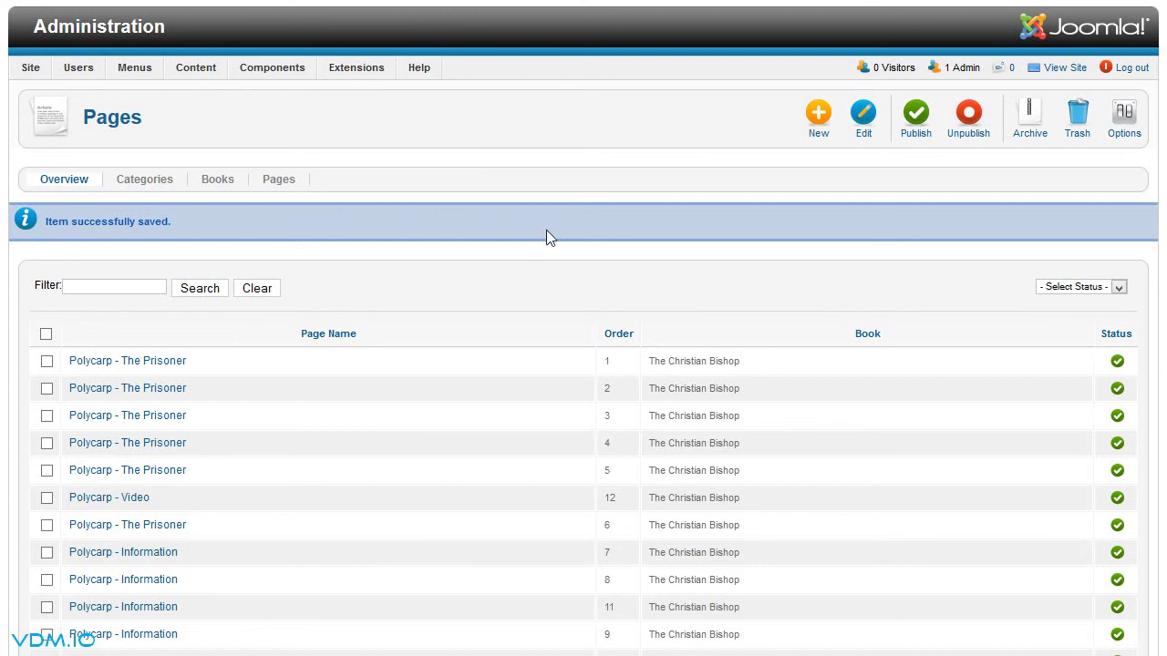
Scroll the Pages list to check the 'Item successfully saved' confirmation.
scroll(544, 239, down, 5)
scroll(538, 248, up, 5)
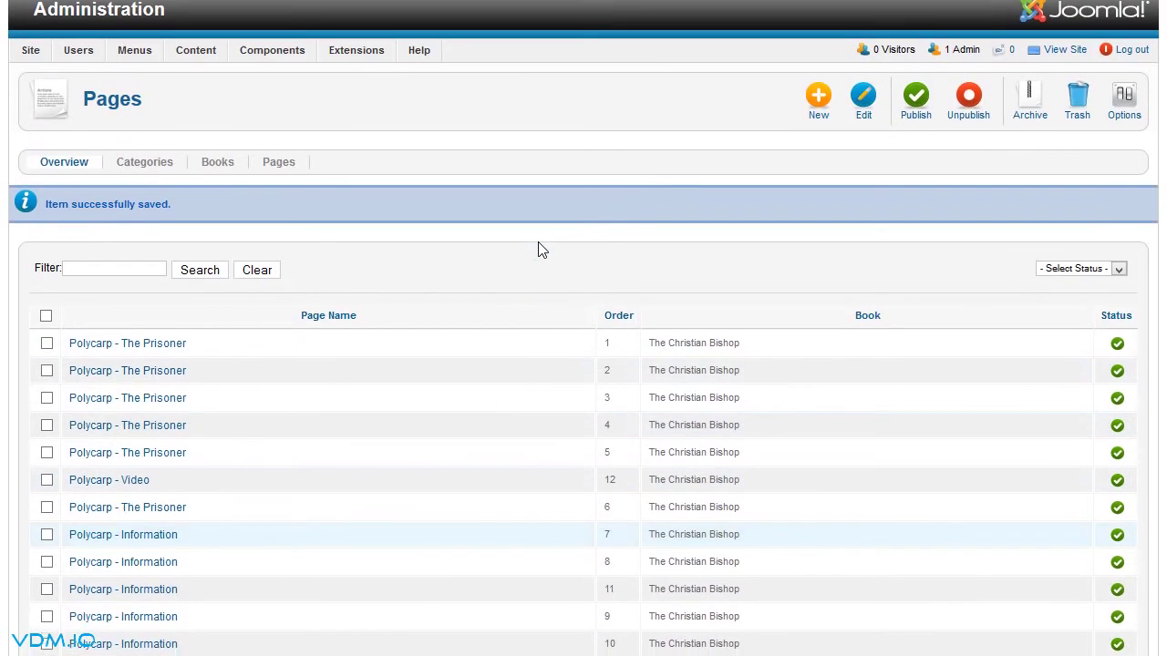